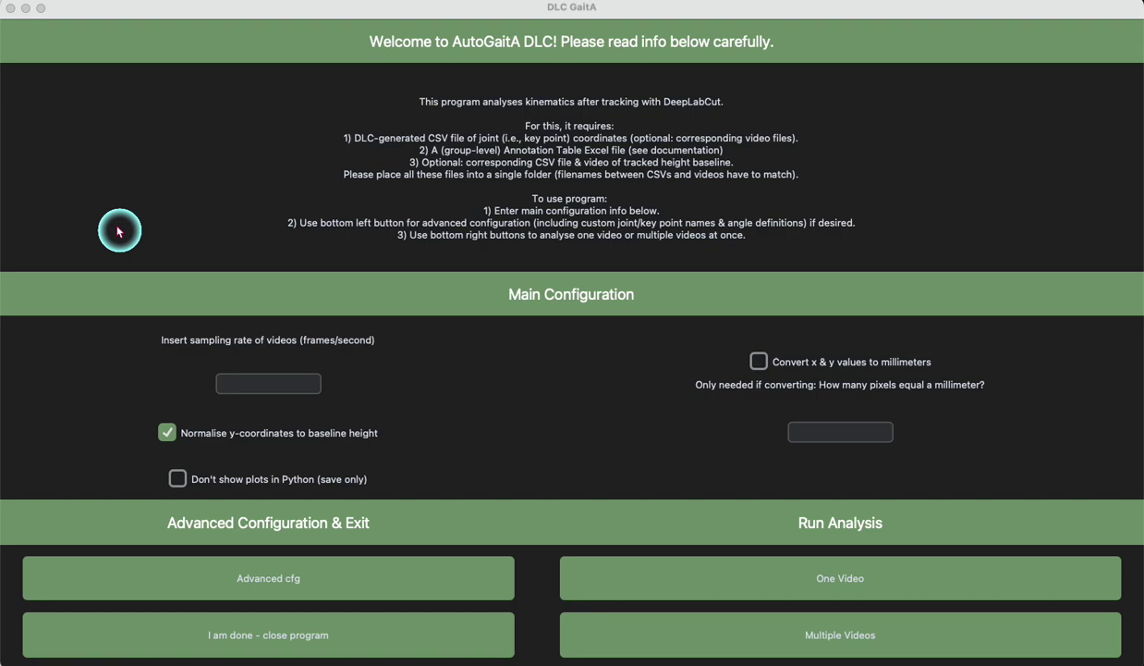
# Step: Open the advanced configuration and go on to its joint and angle customisation, leaving x-coordinate adjustment to movement direction enabled
pyautogui.click(96, 573)
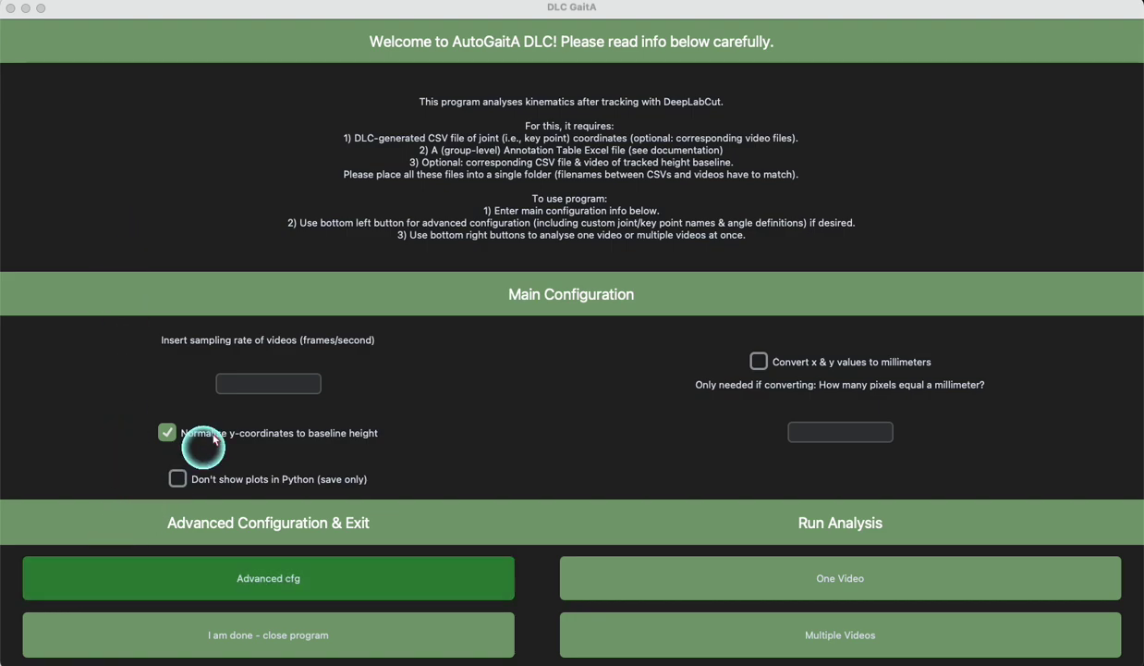
pyautogui.moveTo(374, 69); pyautogui.dragTo(681, 26)
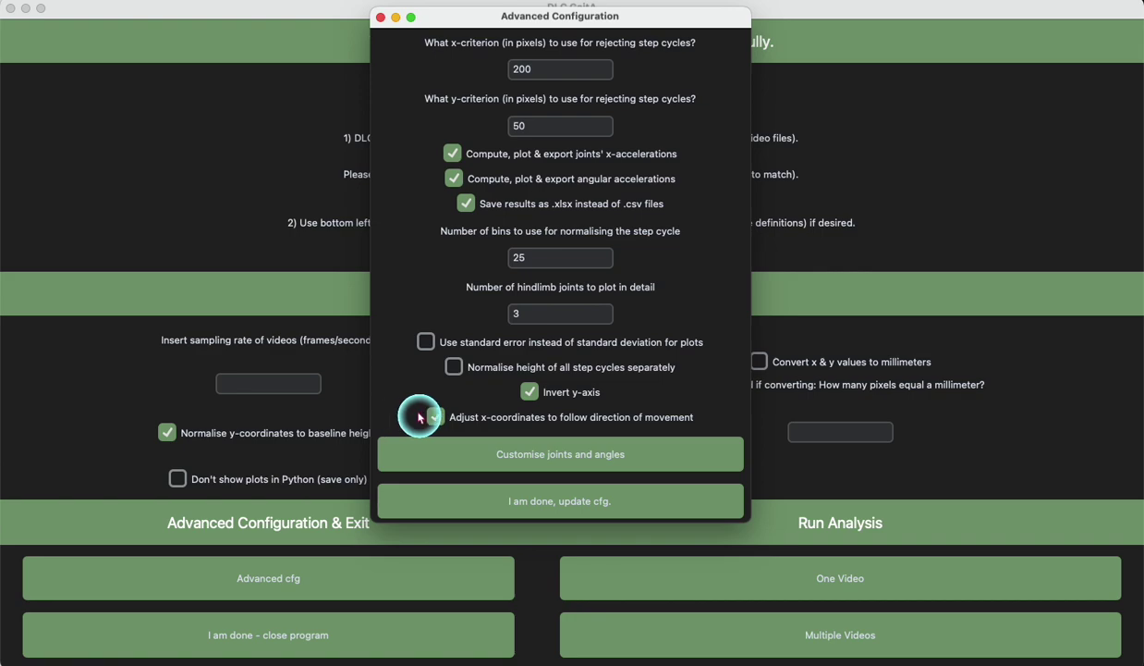
pyautogui.click(437, 418)
pyautogui.click(436, 418)
pyautogui.click(442, 453)
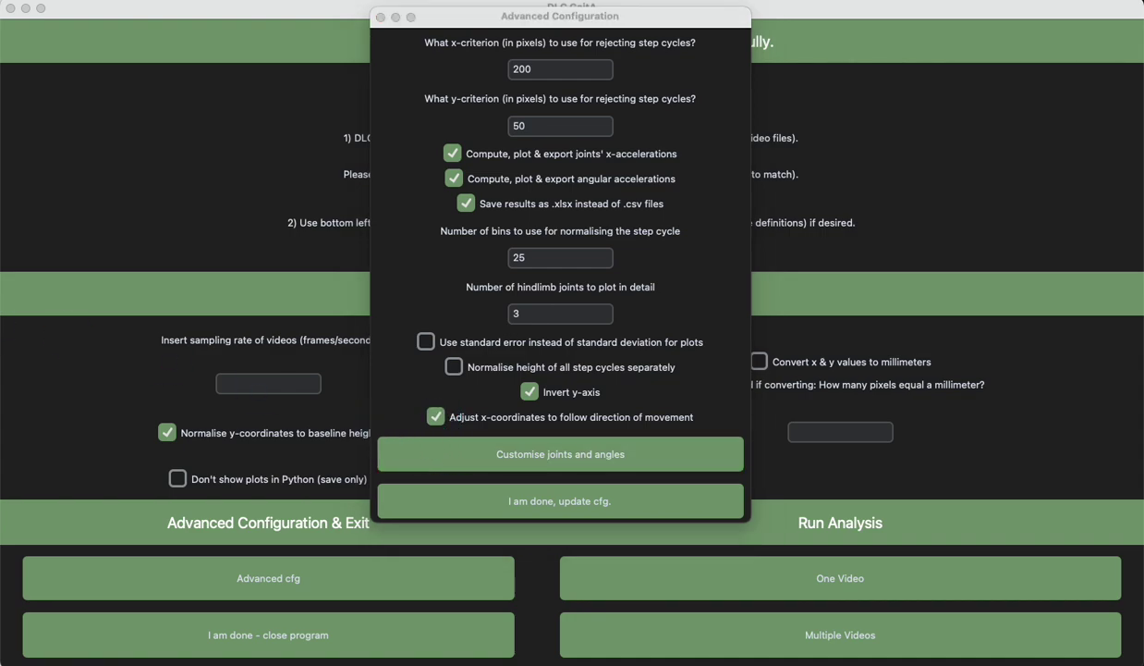
pyautogui.moveTo(549, 22); pyautogui.dragTo(592, 14)
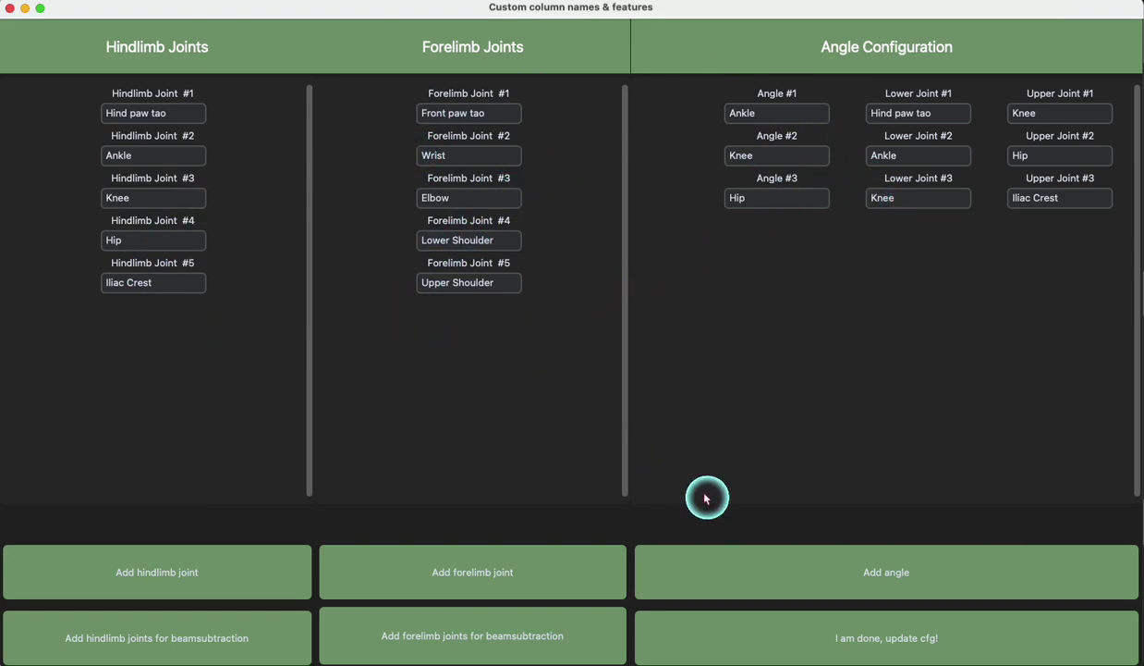
# Step: Add a fourth angle named Elbow with Wrist as its lower joint and Shoulder as its upper joint
pyautogui.click(742, 567)
pyautogui.click(753, 242)
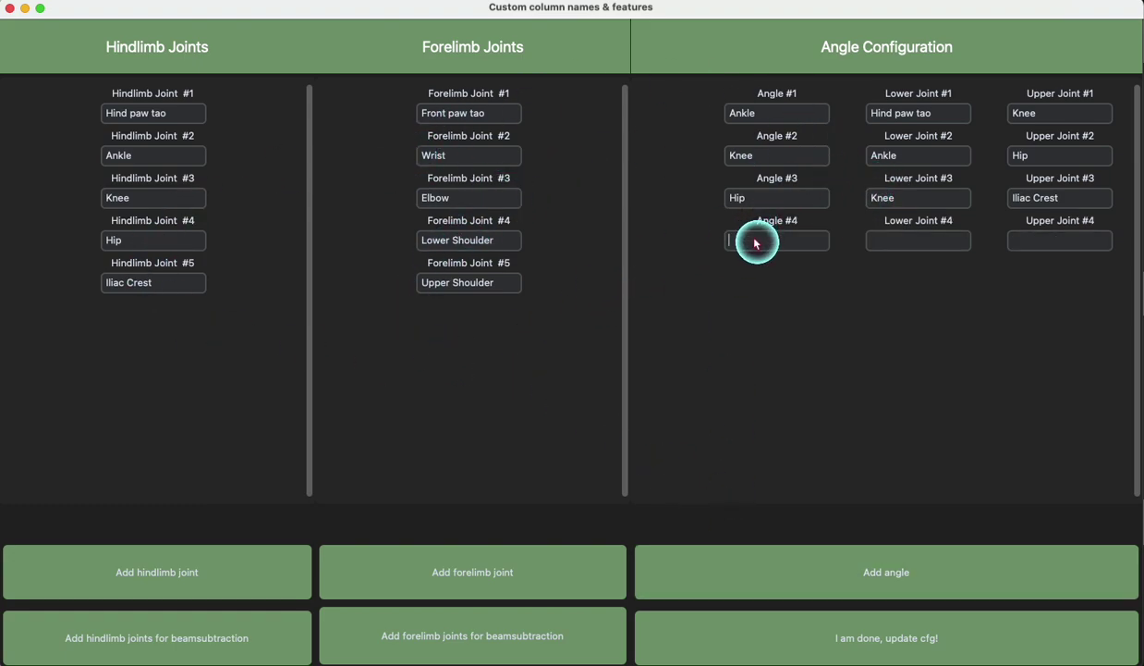
pyautogui.write('Elbow')
pyautogui.click(913, 246)
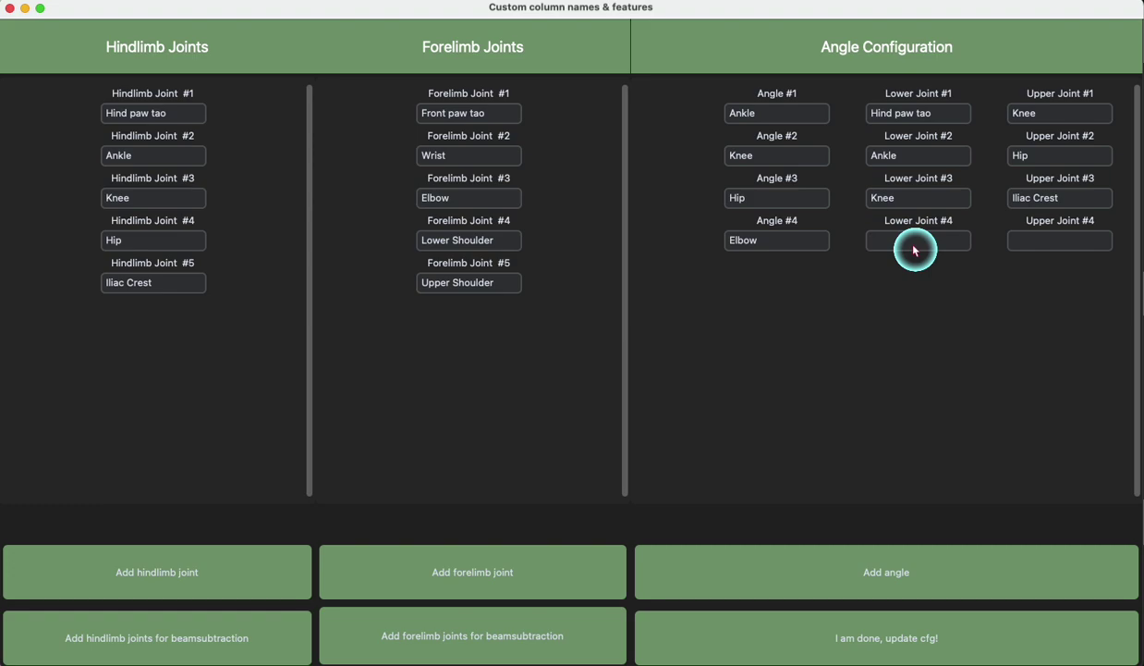
pyautogui.write('Wrist')
pyautogui.press('Tab')
pyautogui.write('Shoulder')
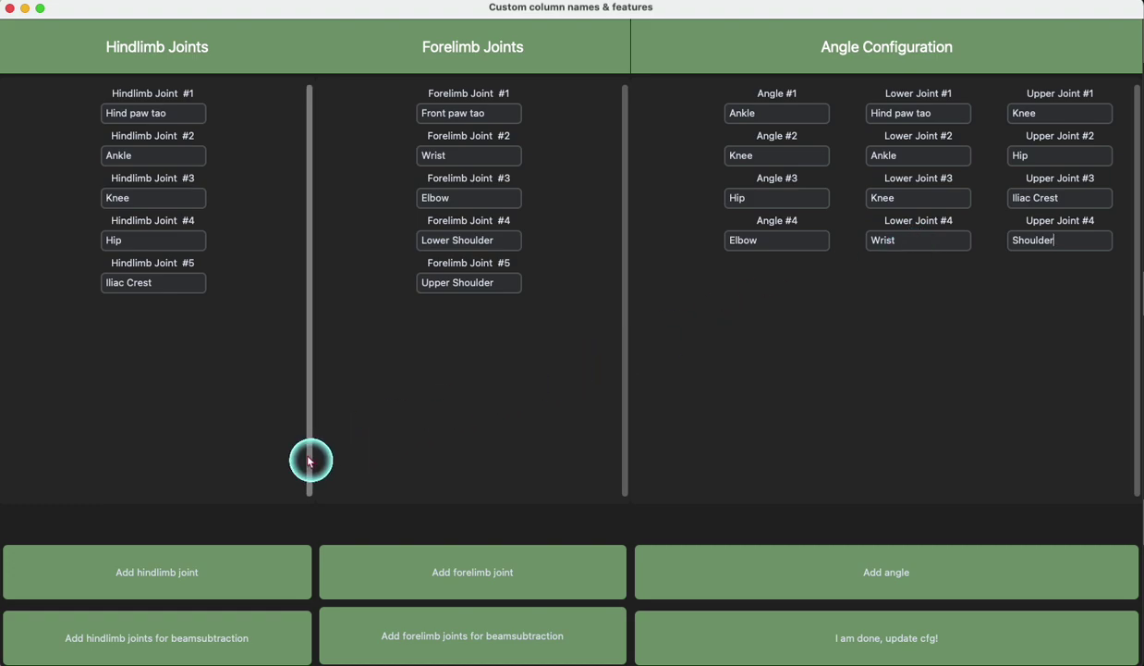
# Step: Add four blank hindlimb joint entries and save the custom joint and angle configuration
pyautogui.click(202, 572)
pyautogui.click(202, 572)
pyautogui.click(203, 572)
pyautogui.click(202, 572)
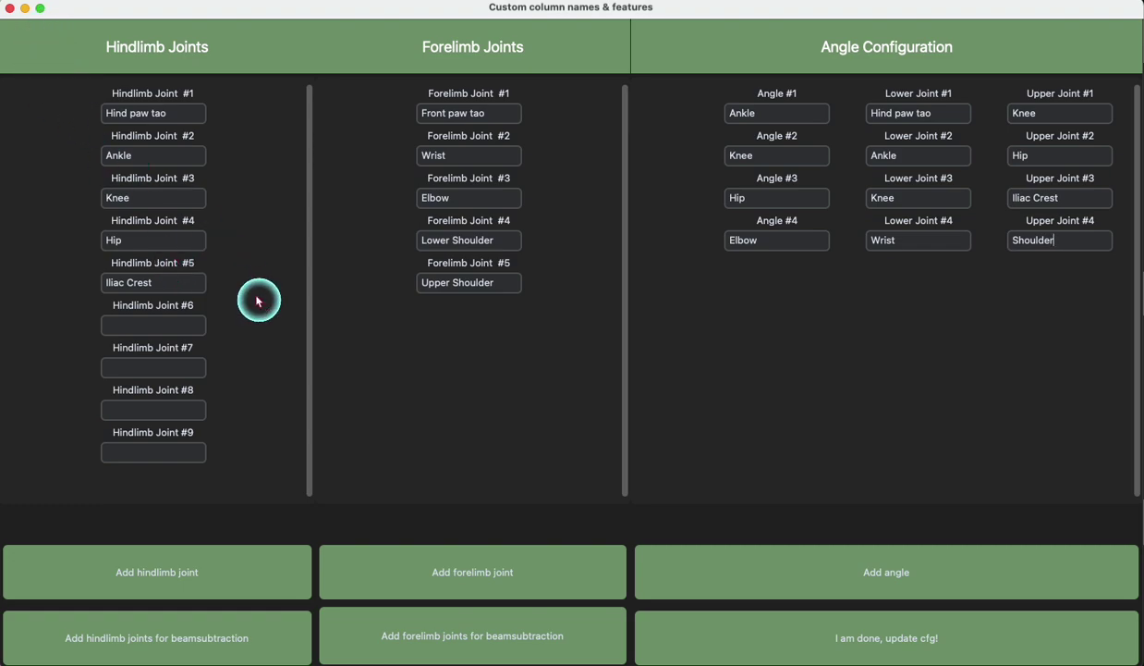
pyautogui.click(669, 645)
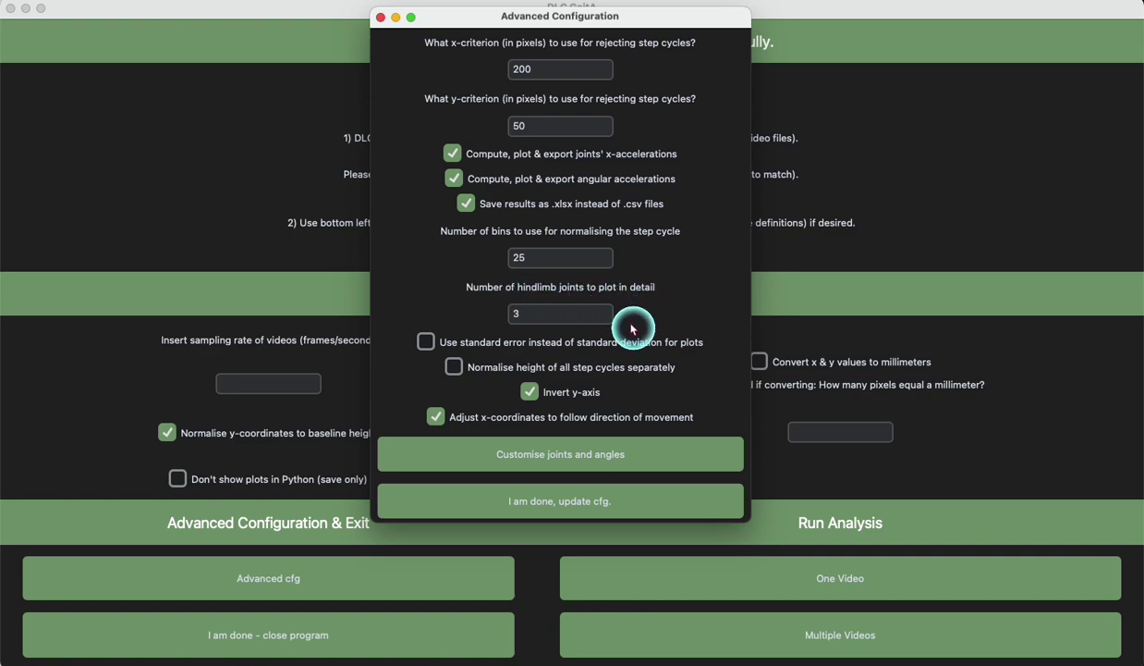
# Step: Reopen the joint and angle customisation and bring up the hindlimb joints used for beam subtraction
pyautogui.click(599, 452)
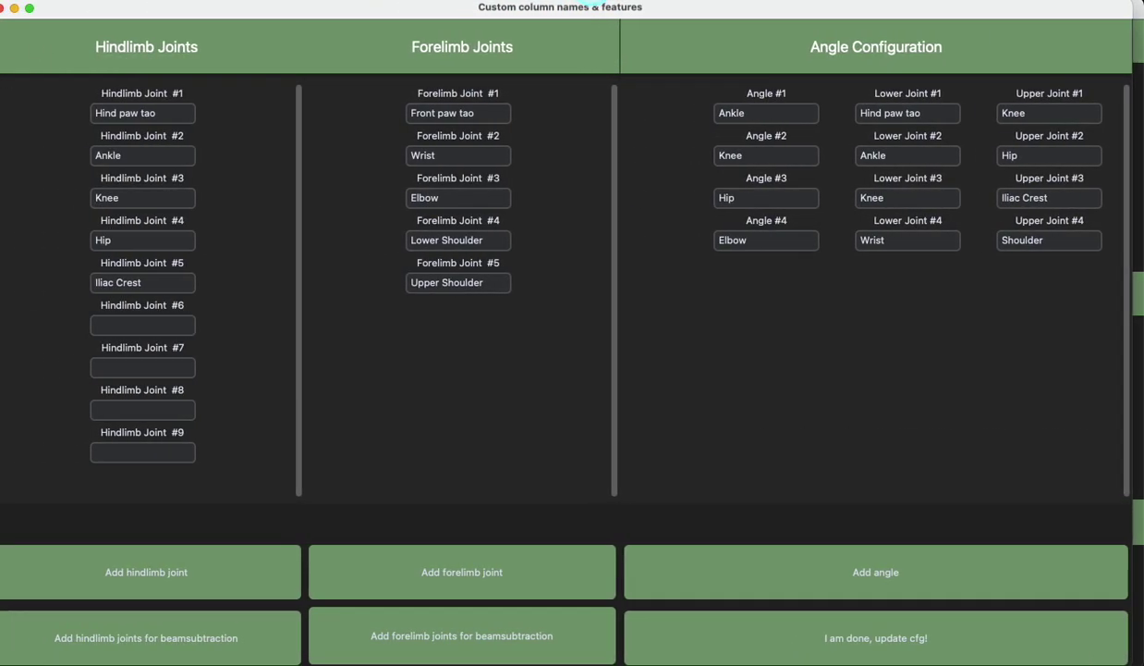
pyautogui.moveTo(246, 16); pyautogui.dragTo(251, 17)
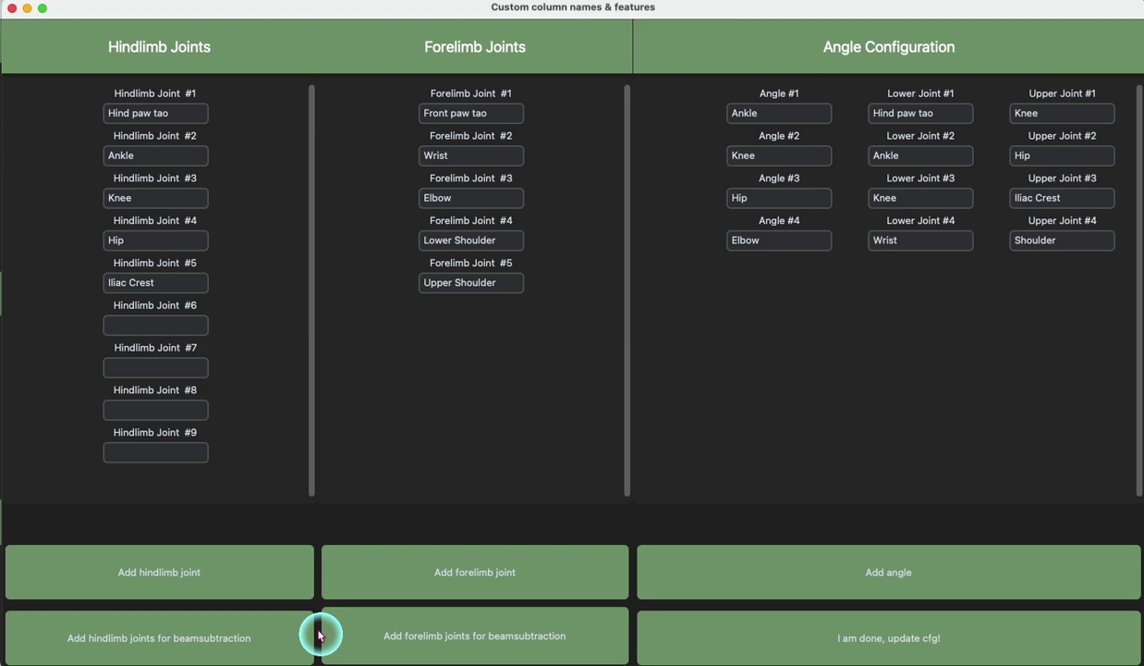
pyautogui.click(269, 636)
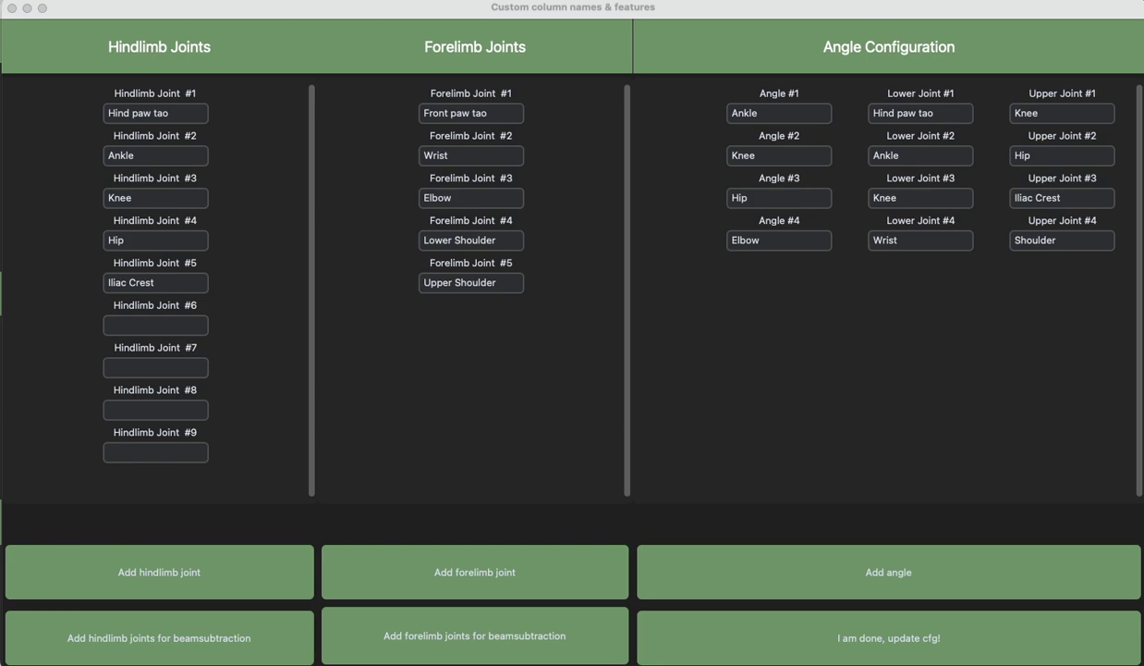
pyautogui.moveTo(167, 191); pyautogui.dragTo(472, 102)
pyautogui.click(383, 197)
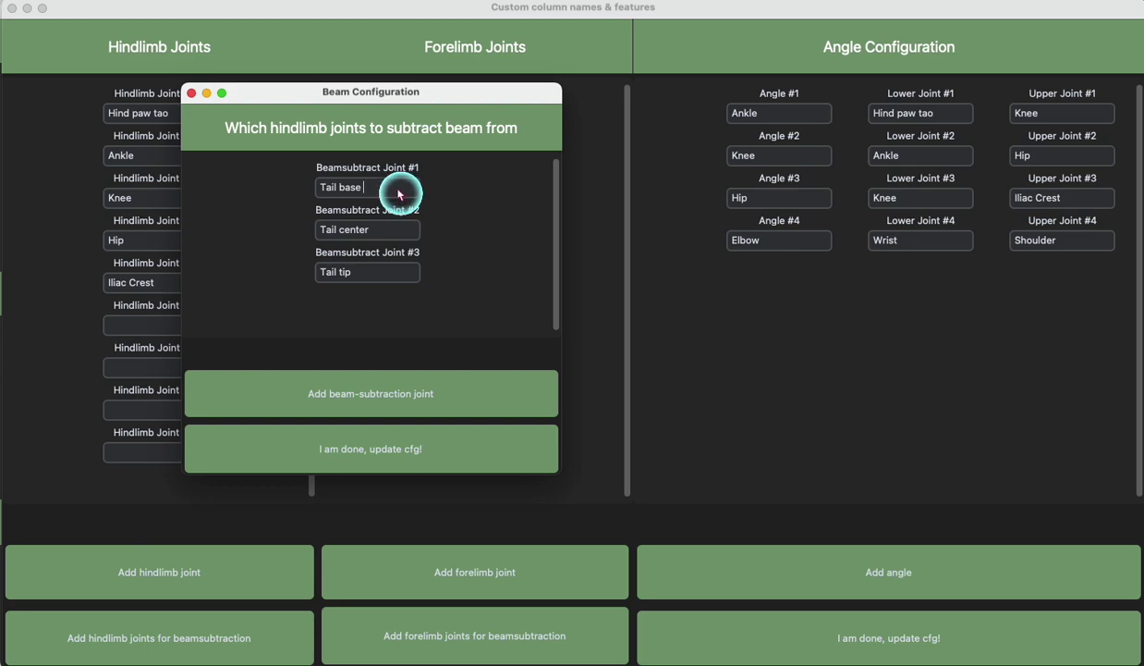
pyautogui.moveTo(377, 96); pyautogui.dragTo(479, 87)
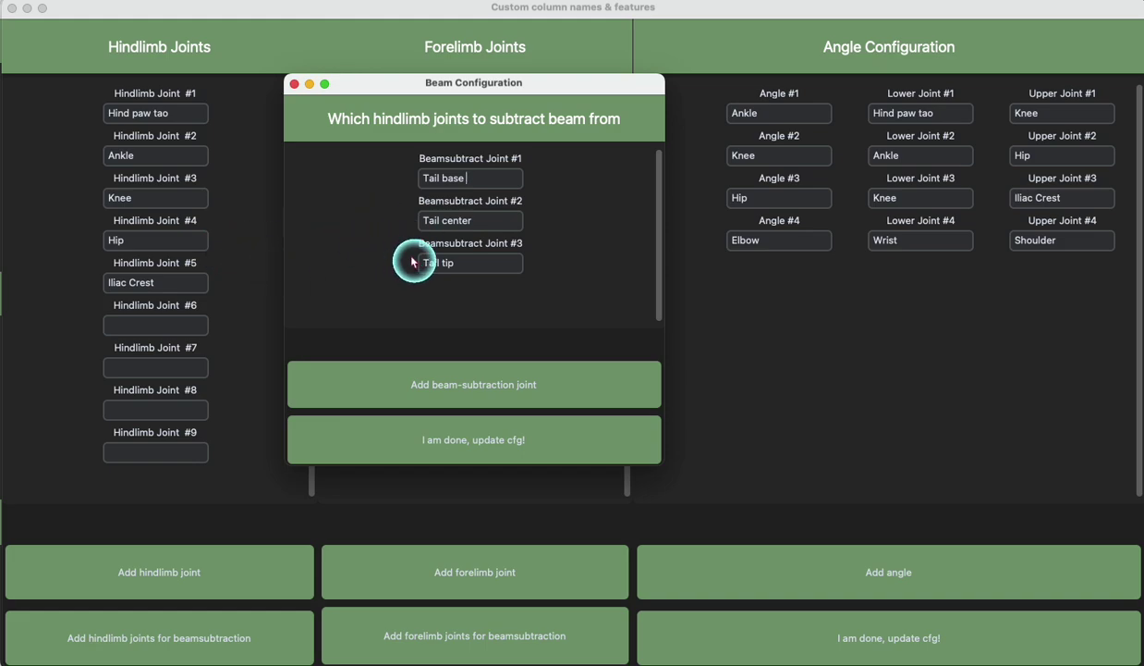
# Step: Add two blank beam-subtraction joint entries to the hindlimb list and update the configuration
pyautogui.click(472, 392)
pyautogui.scroll(-2, 562, 281)
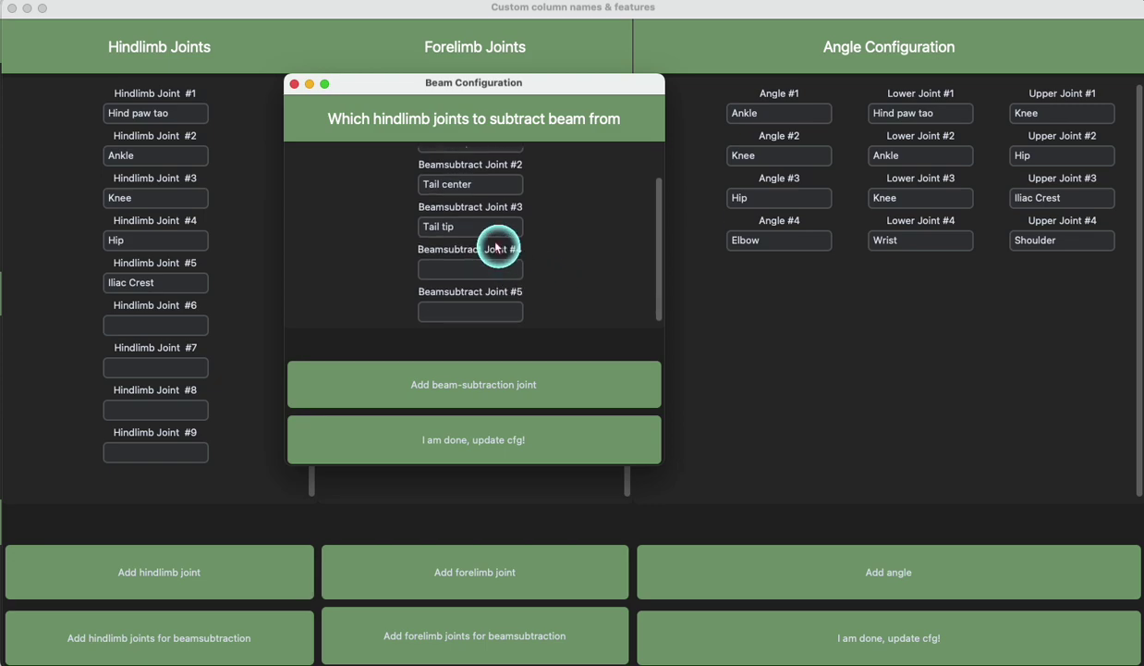
pyautogui.scroll(2, 554, 217)
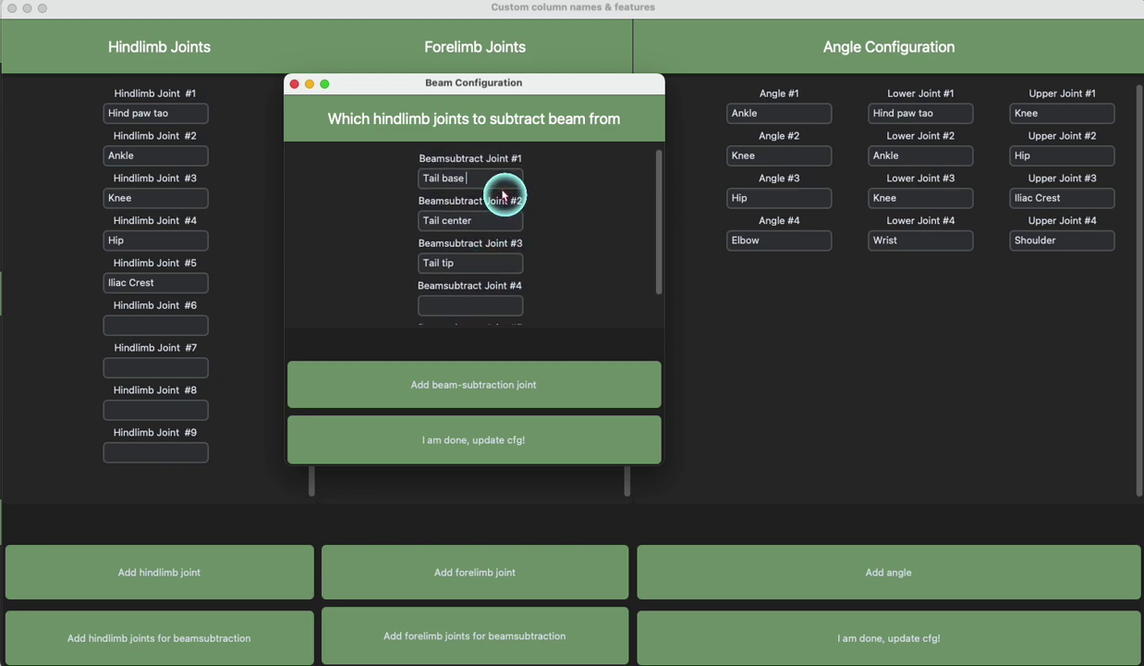
pyautogui.scroll(-2, 475, 231)
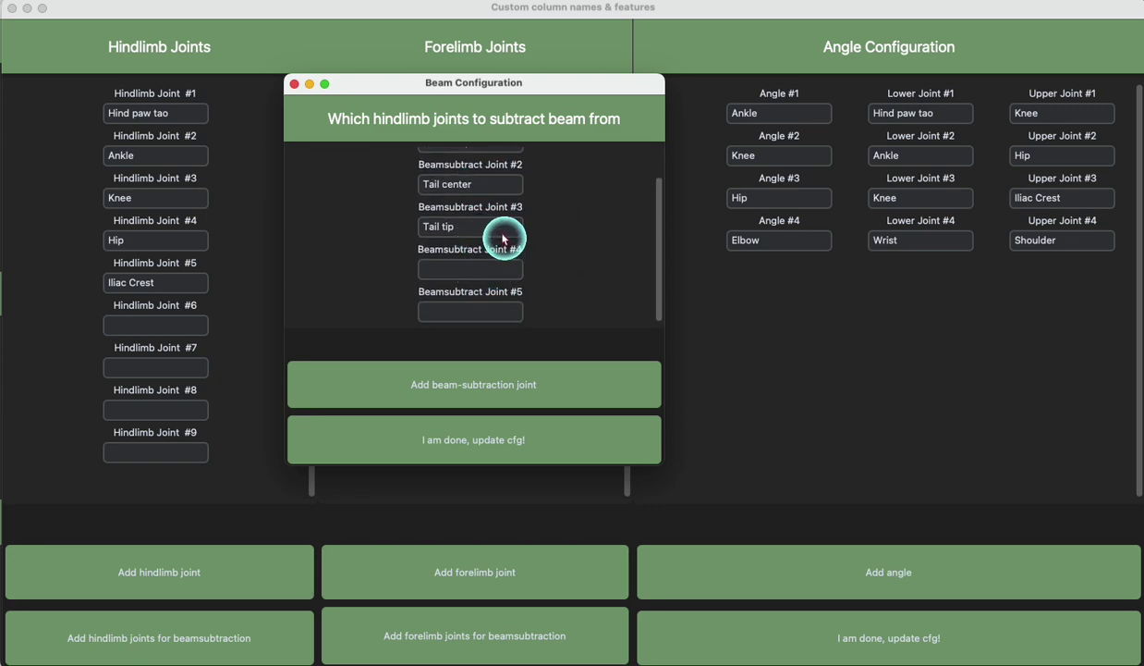
pyautogui.scroll(1, 504, 237)
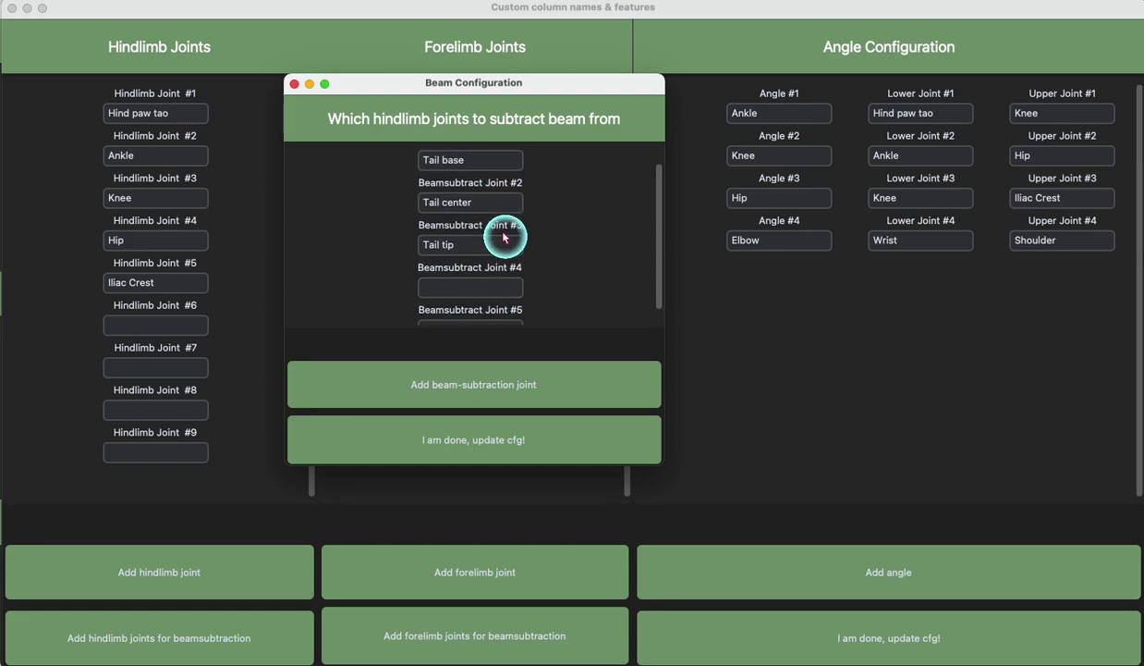
pyautogui.scroll(1, 398, 220)
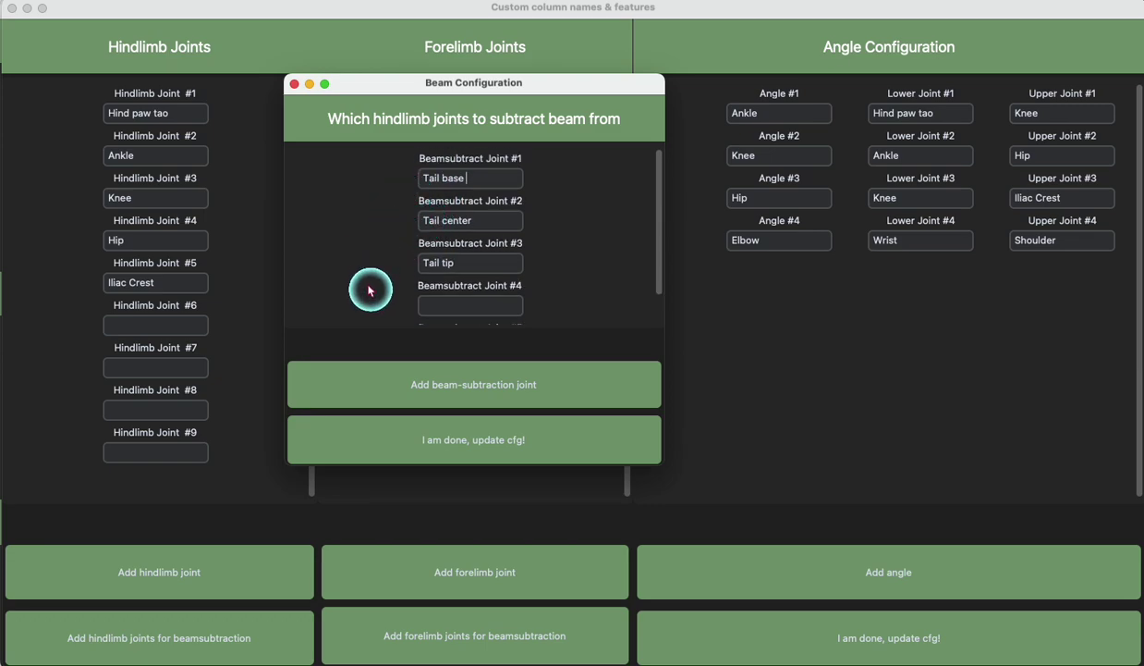
pyautogui.click(386, 450)
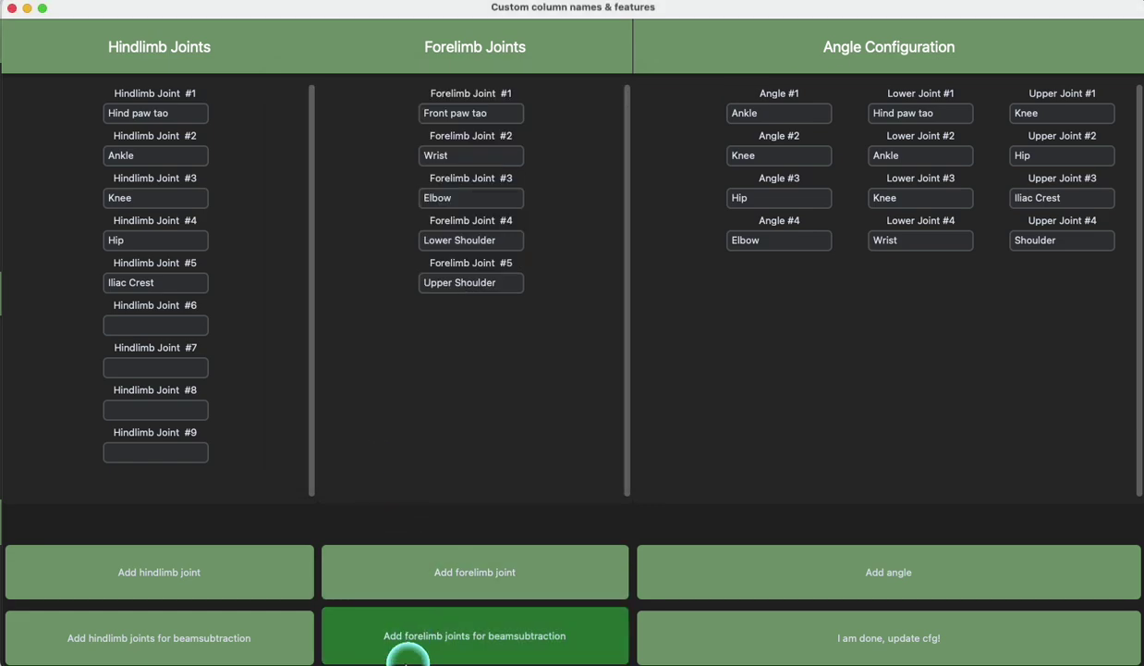
# Step: Review the forelimb joints used for beam subtraction and close their configuration by updating it
pyautogui.click(416, 656)
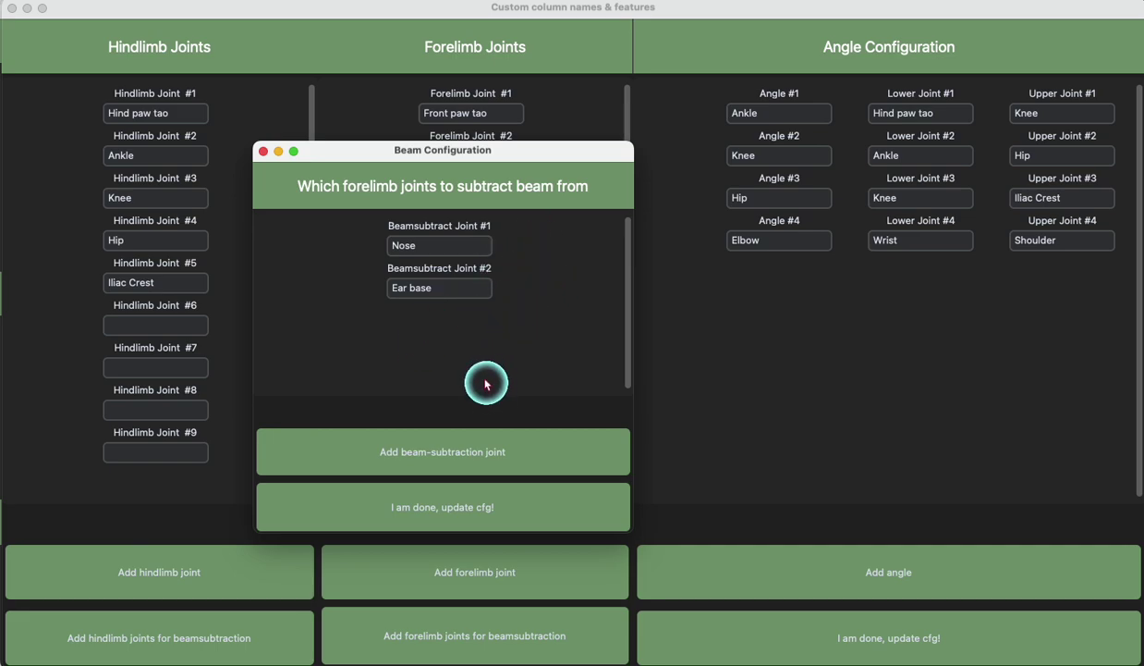
pyautogui.click(523, 497)
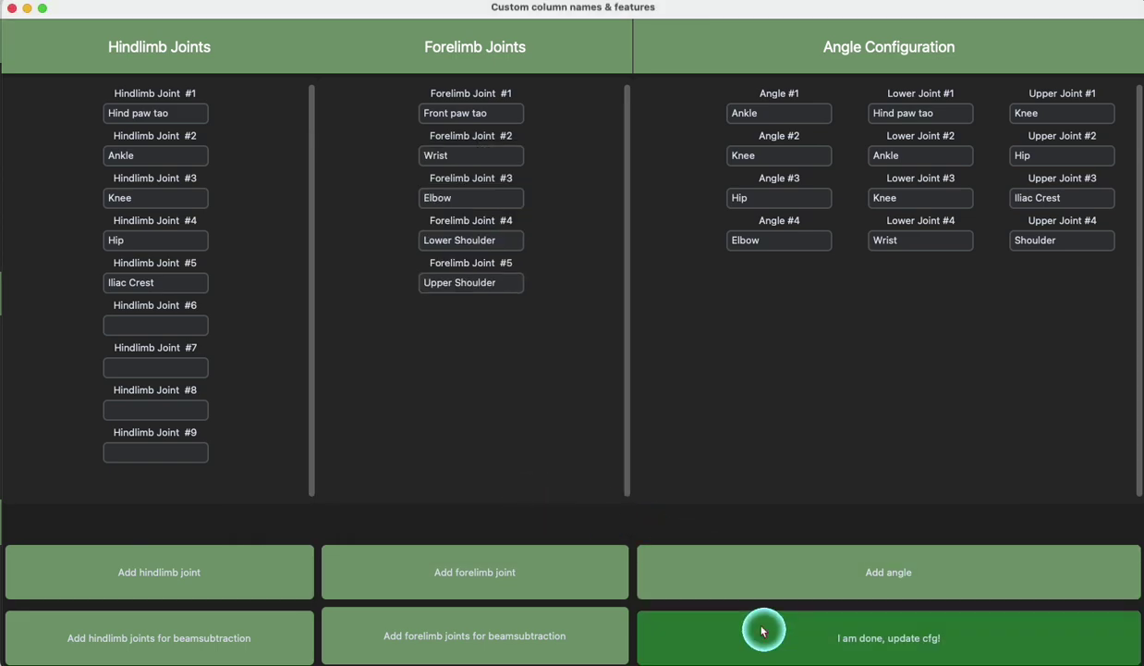